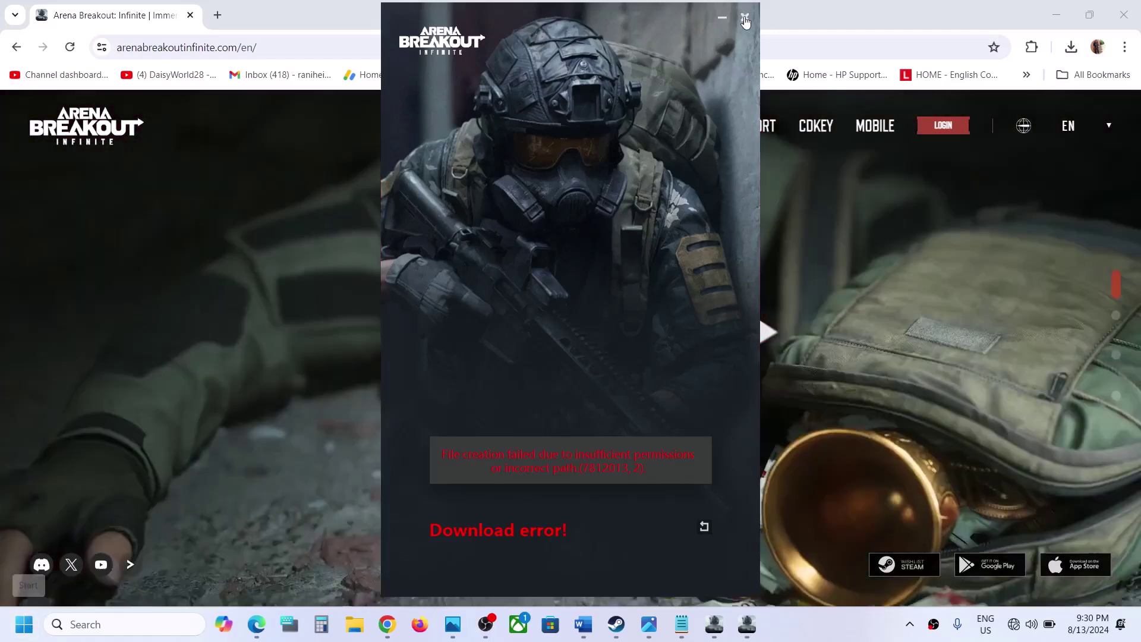
Close the Arena Breakout Infinite installer showing the 'Download error!' message.
left_click(745, 16)
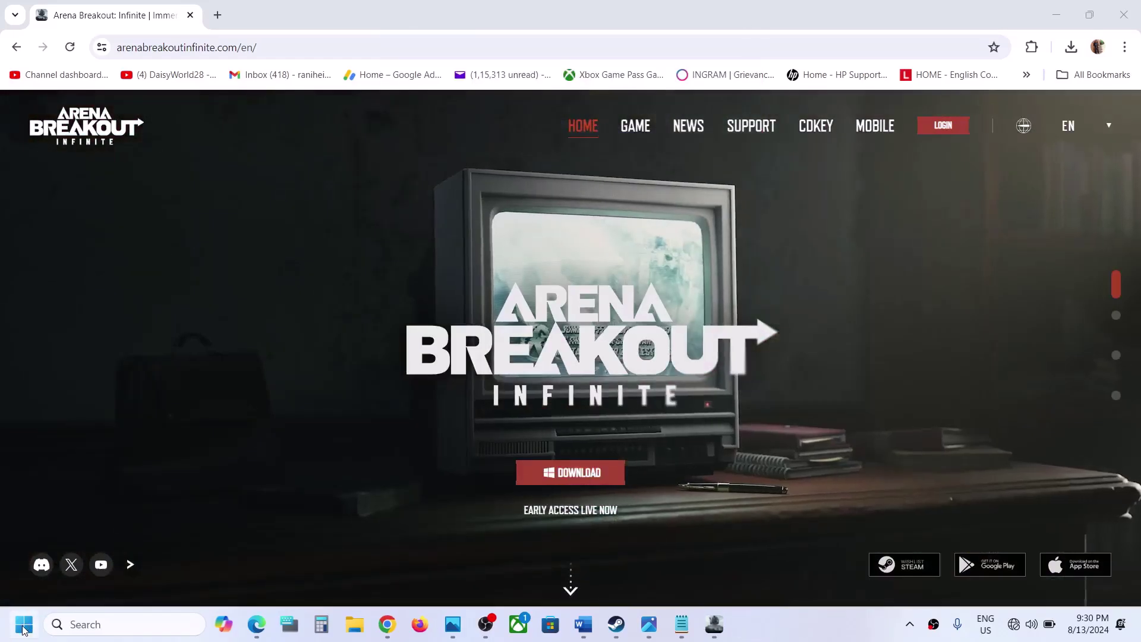
End the arena_breakout_infinite_launcher process in Task Manager, then minimize Task Manager.
right_click(25, 624)
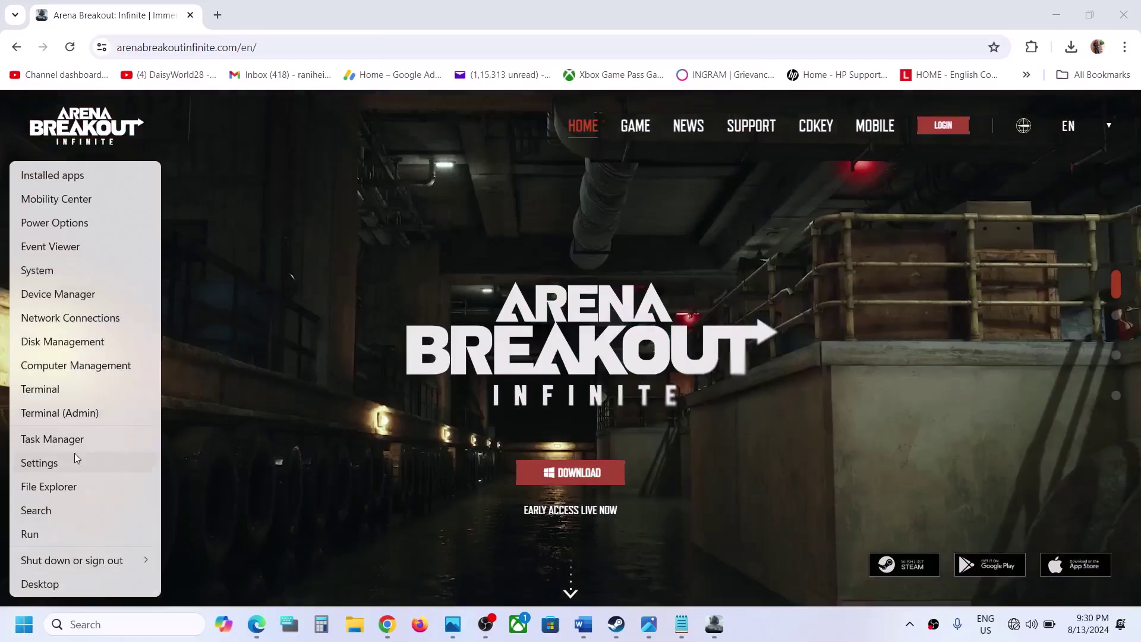
left_click(71, 446)
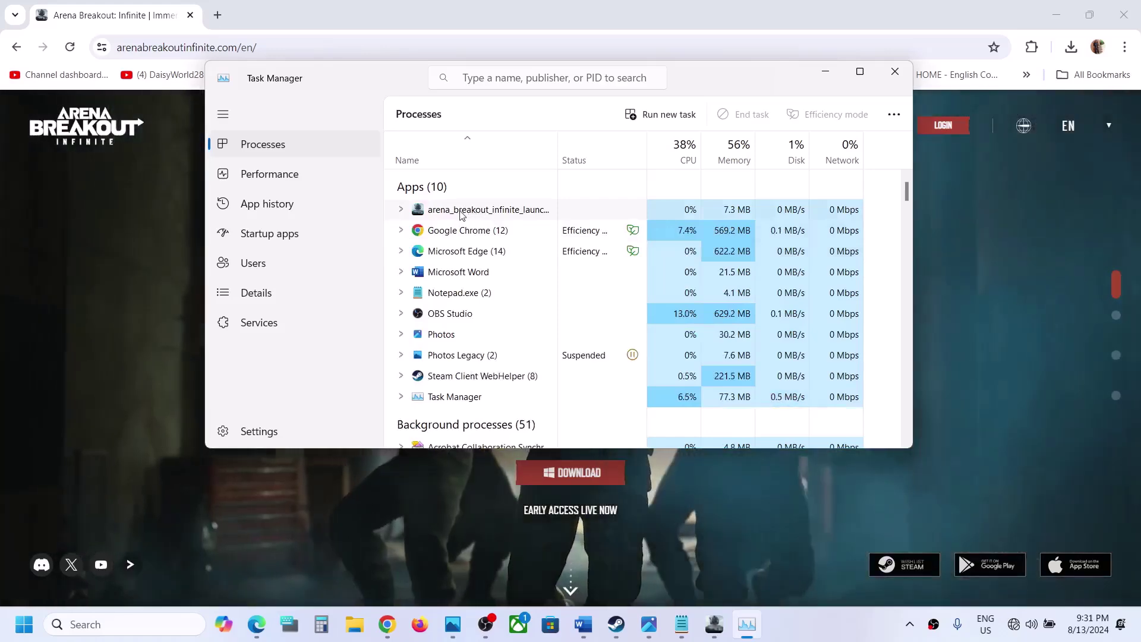
left_click(461, 214)
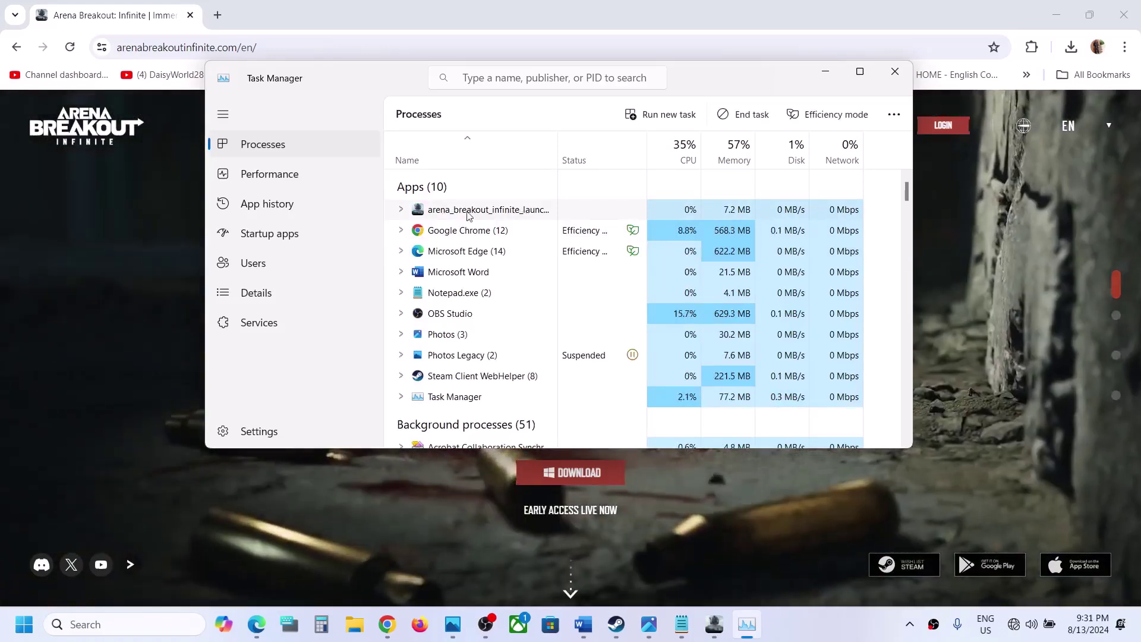
scroll(465, 322, "down", 2)
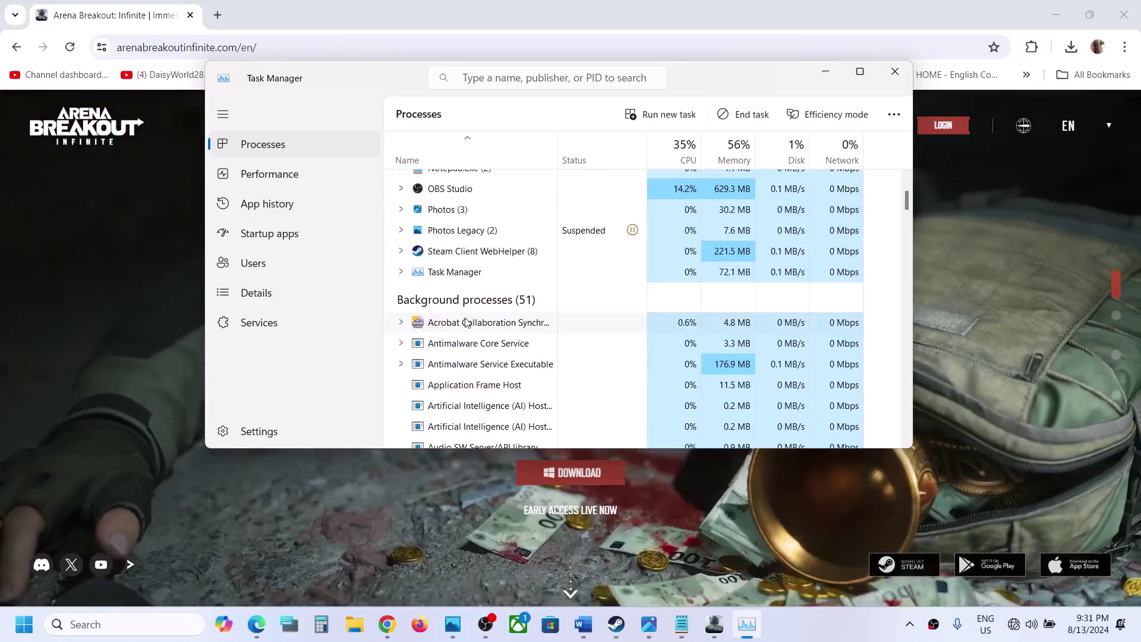
scroll(465, 322, "down", 2)
scroll(465, 321, "up", 5)
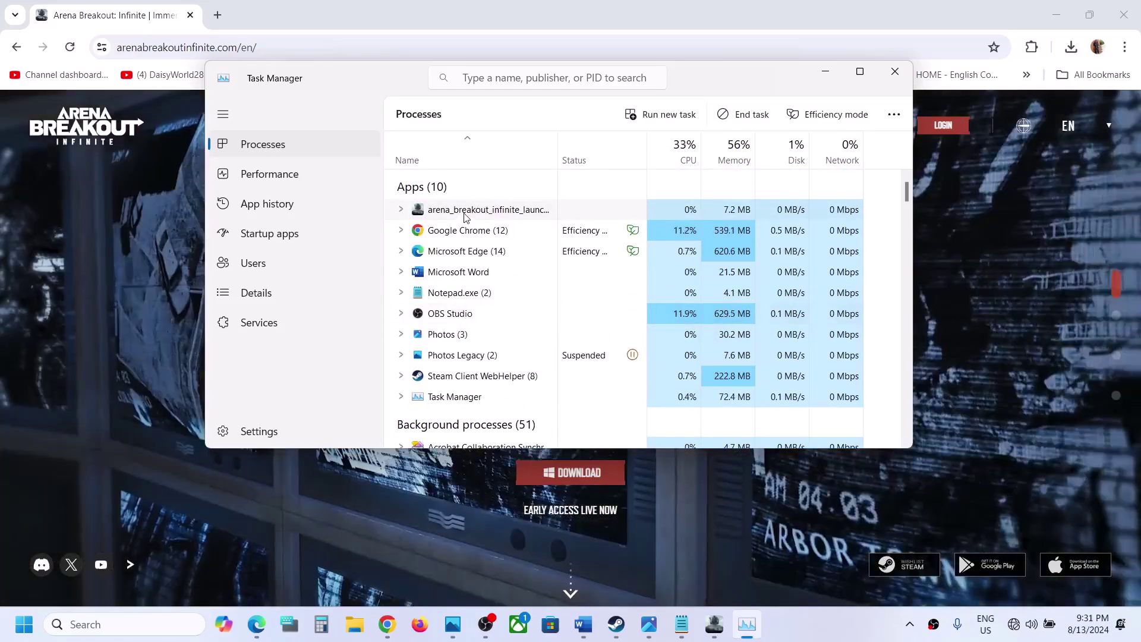
right_click(465, 217)
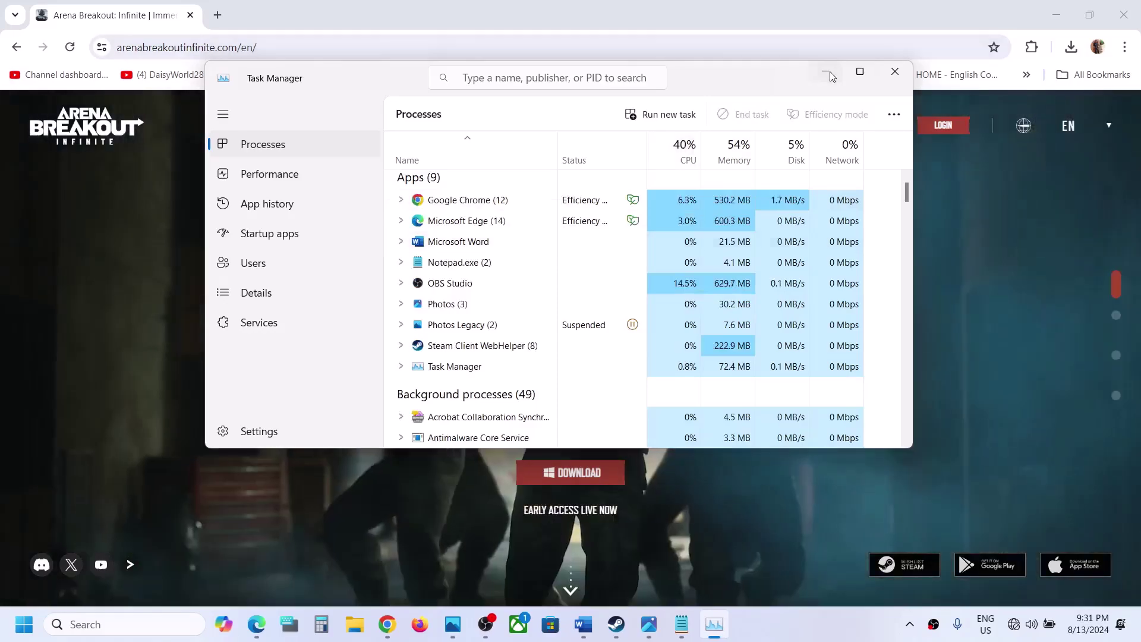
left_click(831, 72)
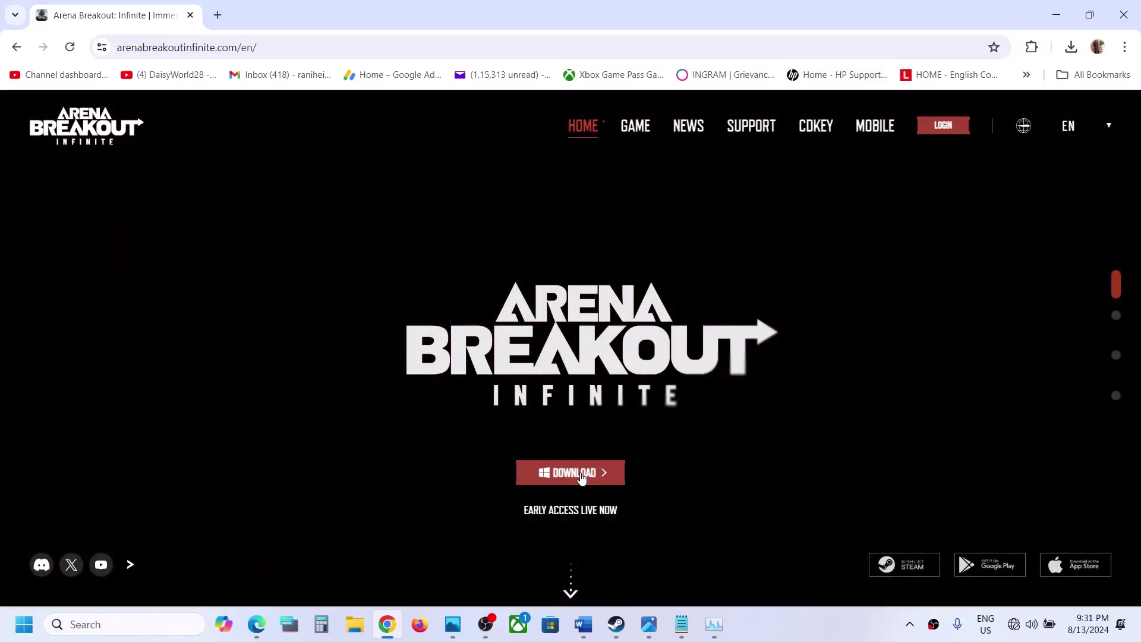
Re-download the Arena Breakout Infinite miniloader and run it past the SmartScreen warning.
left_click(582, 474)
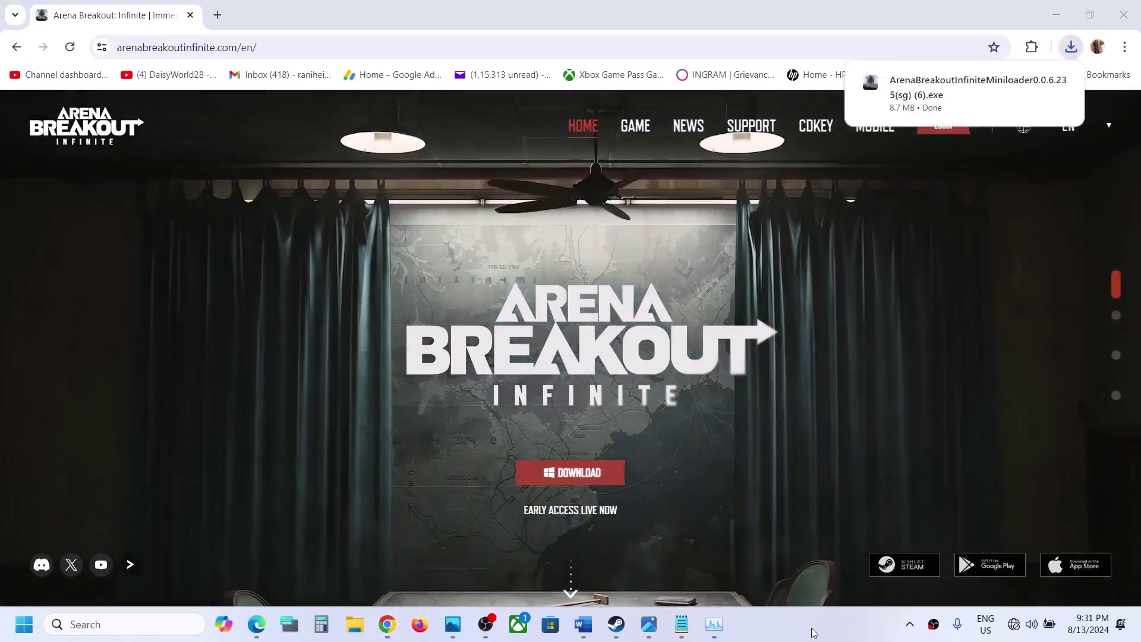
mouse_move(946, 93)
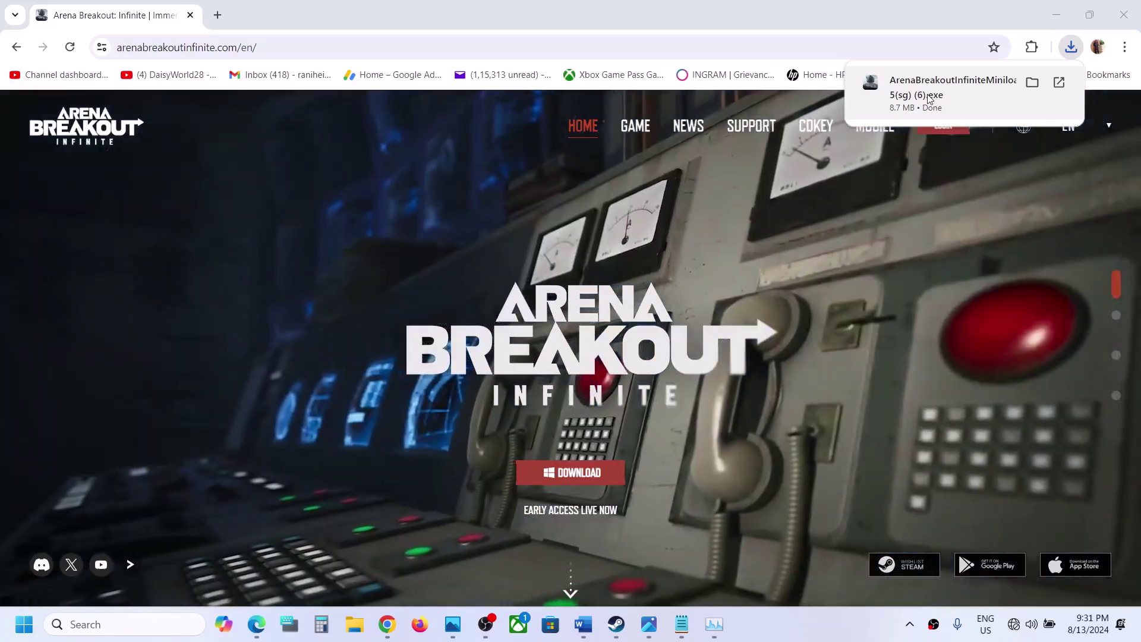
left_click(930, 94)
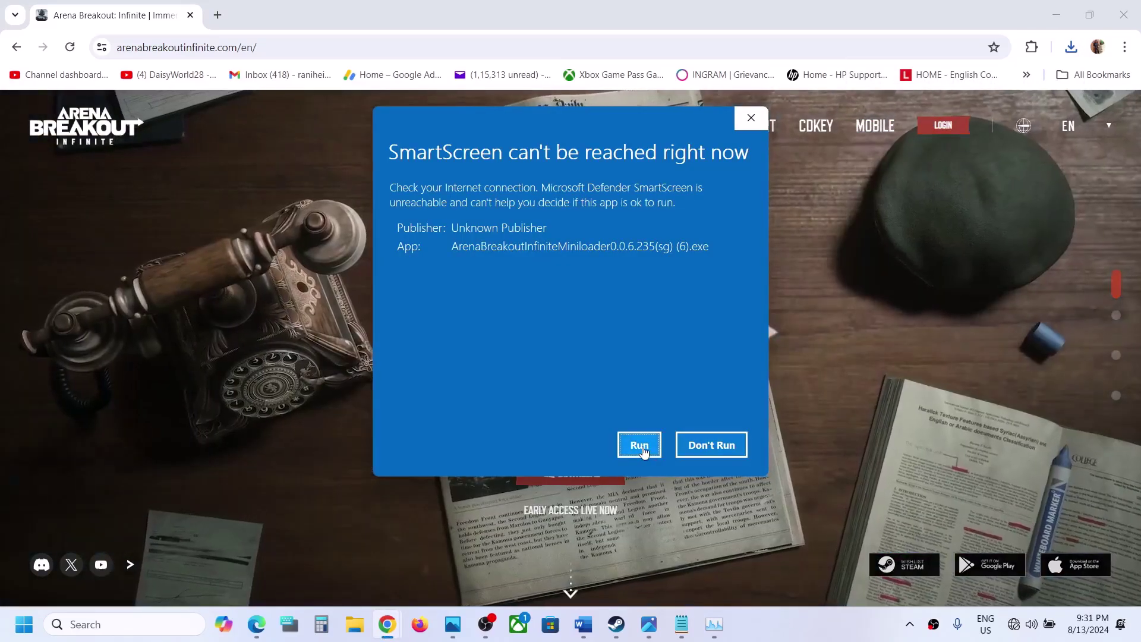
left_click(640, 445)
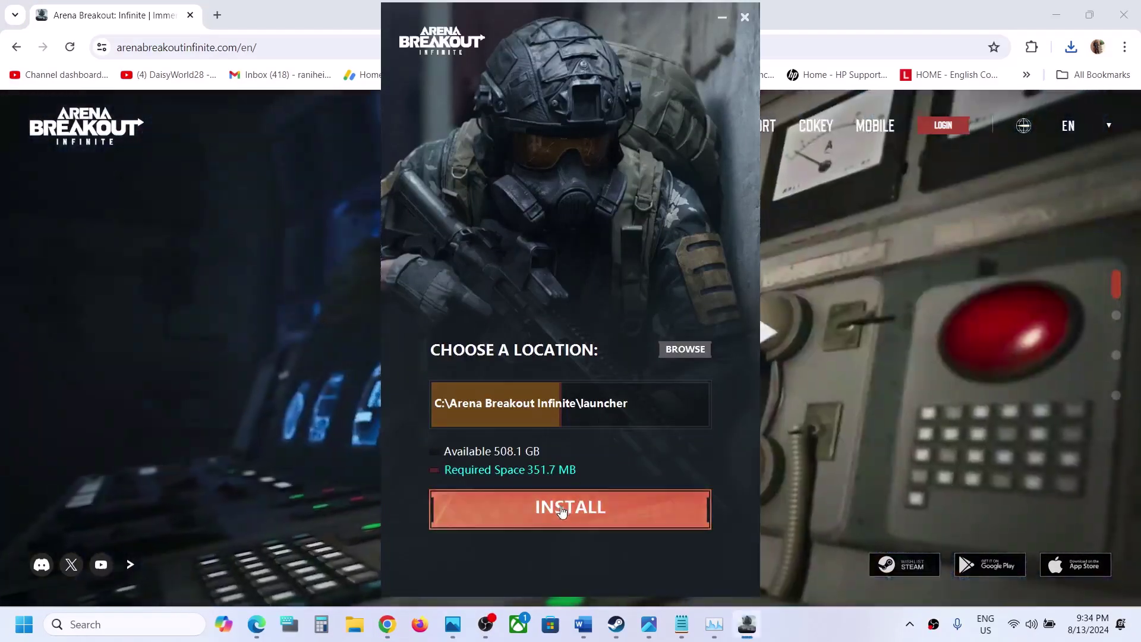
Install the launcher to C:\Arena Breakout Infinite\launcher and launch it after download completes.
left_click(561, 509)
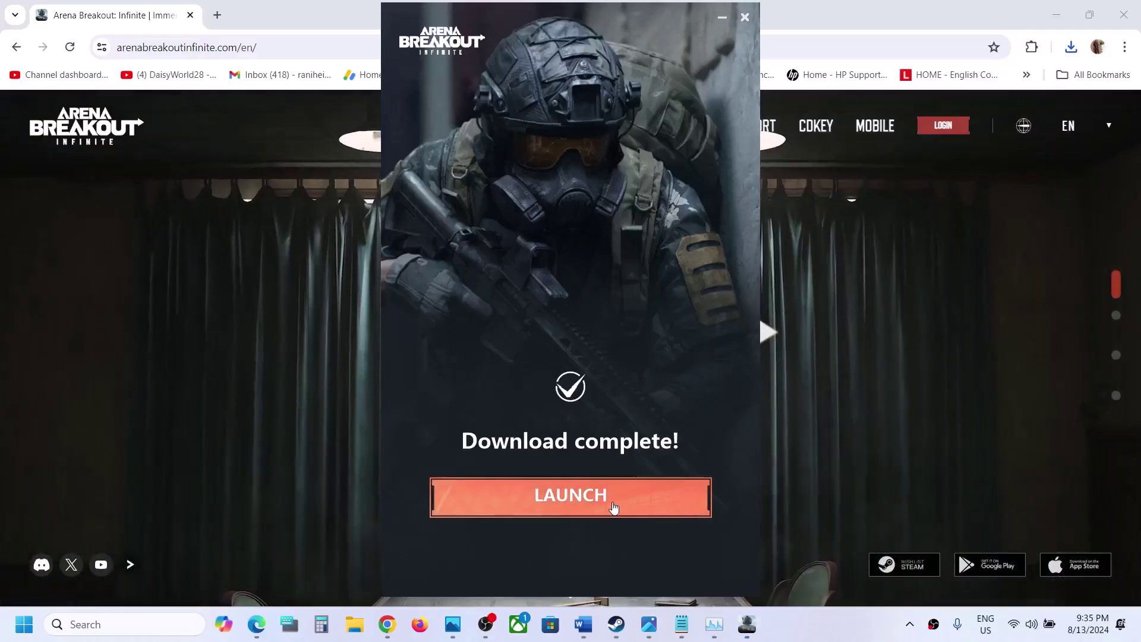
left_click(704, 508)
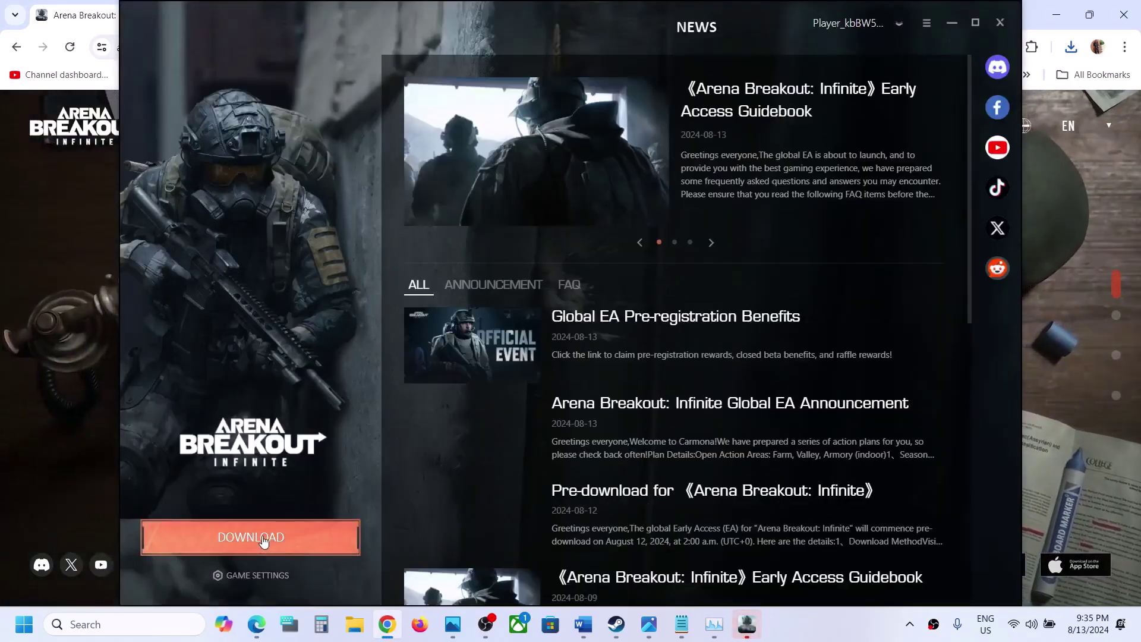
Begin installing the 50.7 GB game to C:\Arena Breakout Infinite\ from Download Settings.
left_click(262, 537)
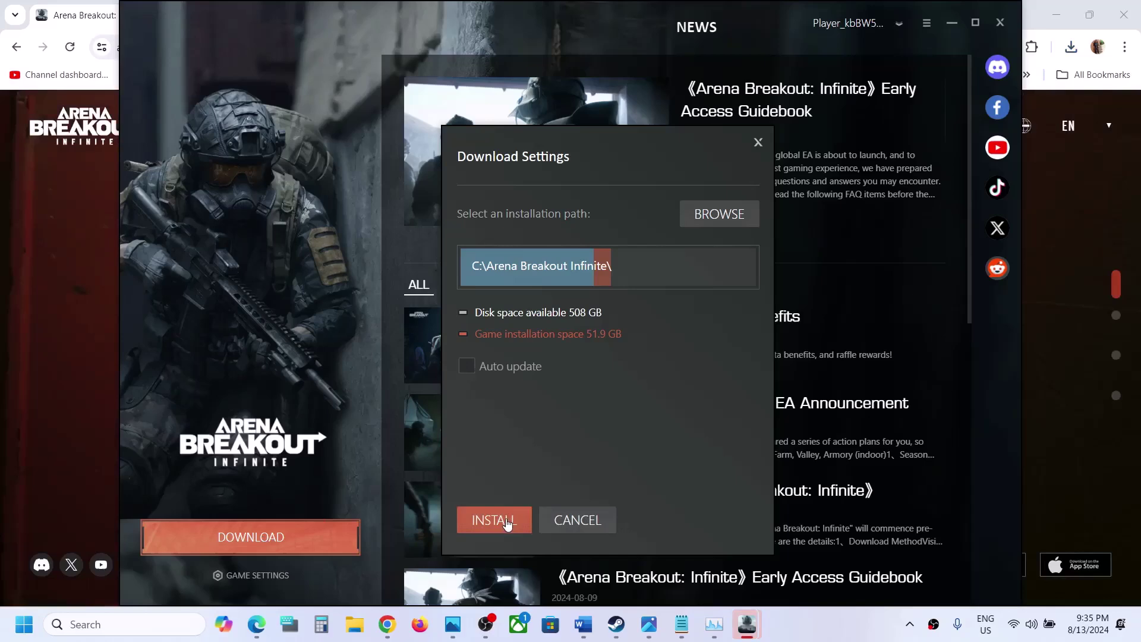
left_click(494, 519)
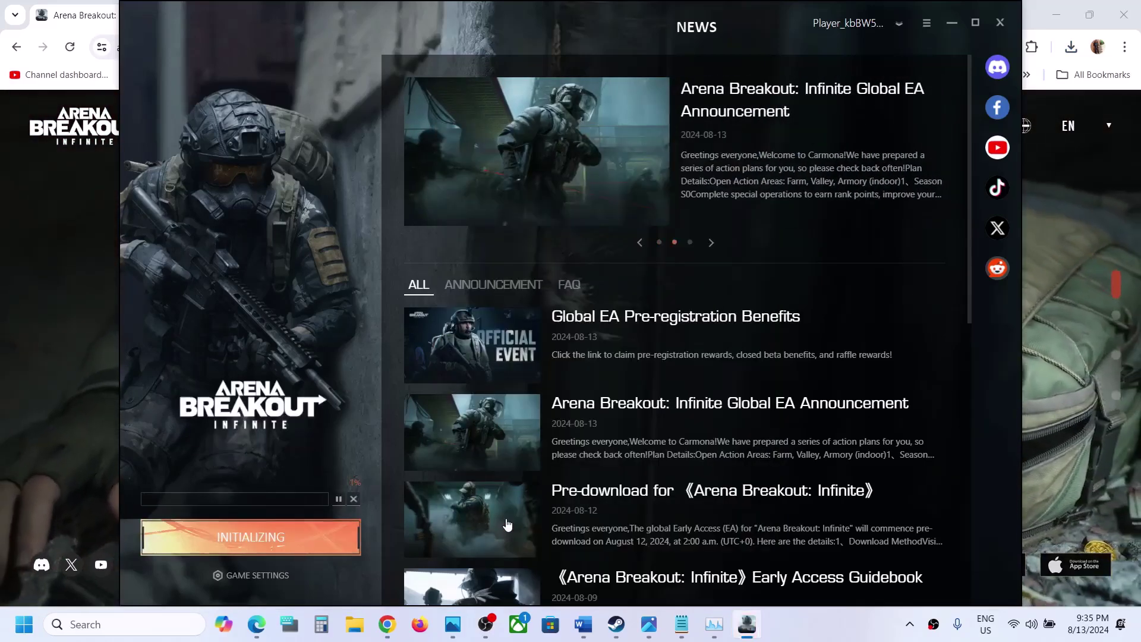